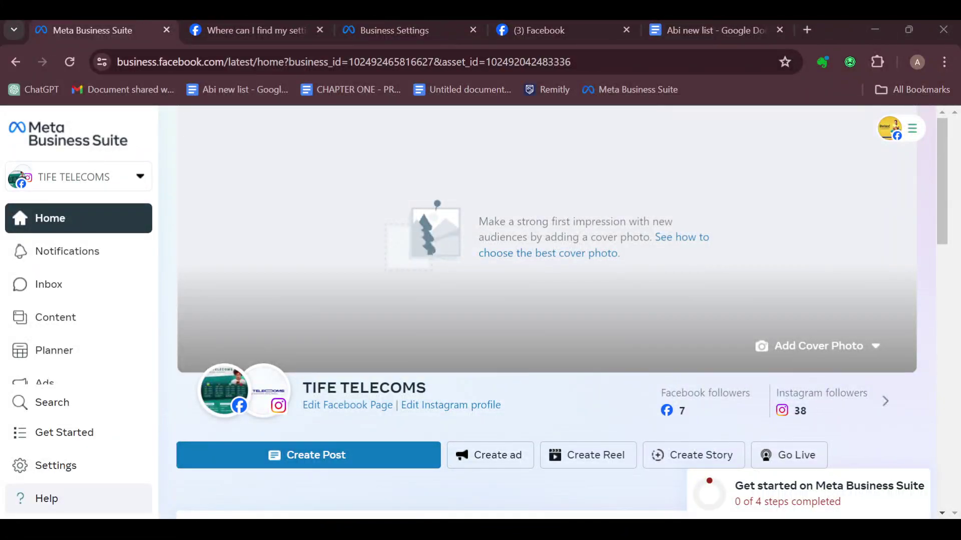
Step: Open the TIFE TELECOMS portfolio settings through the account switcher's gear icon
scroll(560, 312, down, 5)
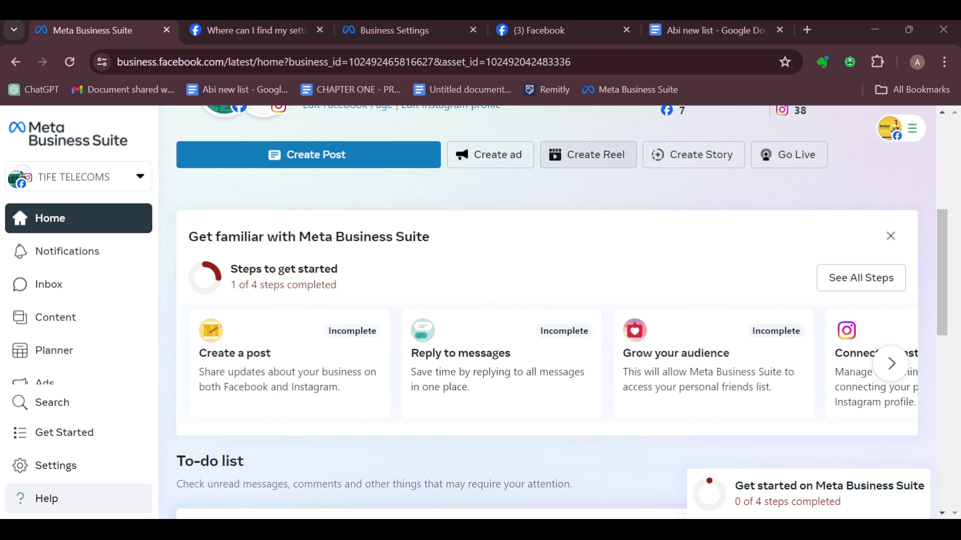
scroll(548, 270, up, 5)
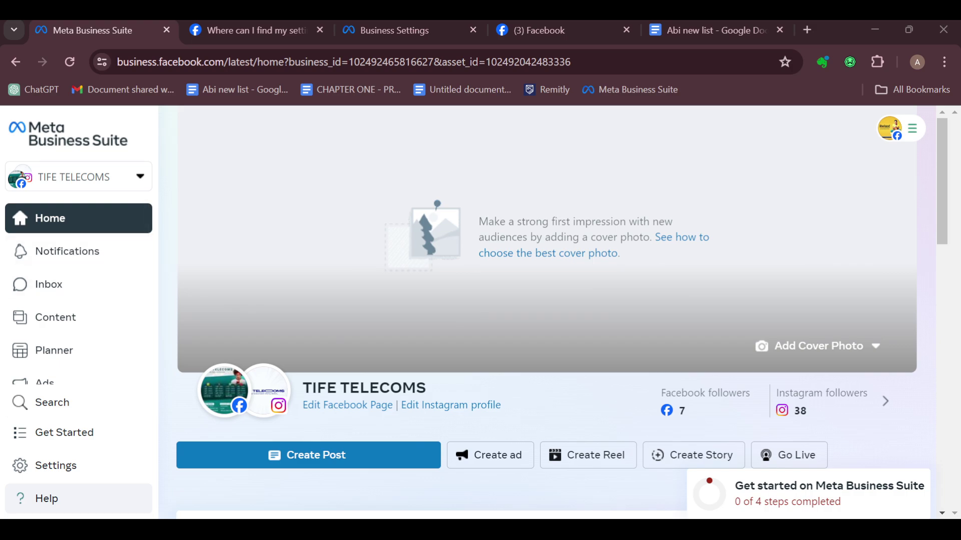
click(114, 182)
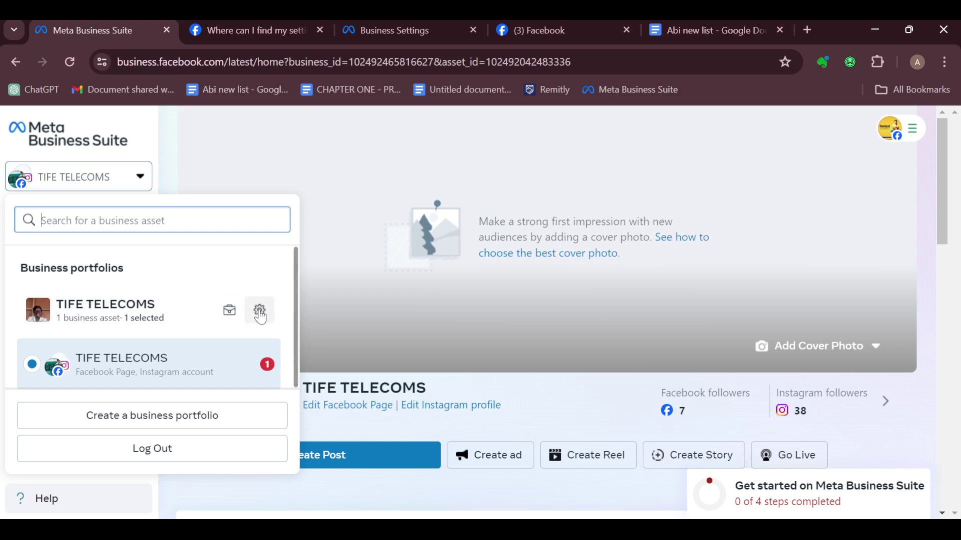
click(260, 311)
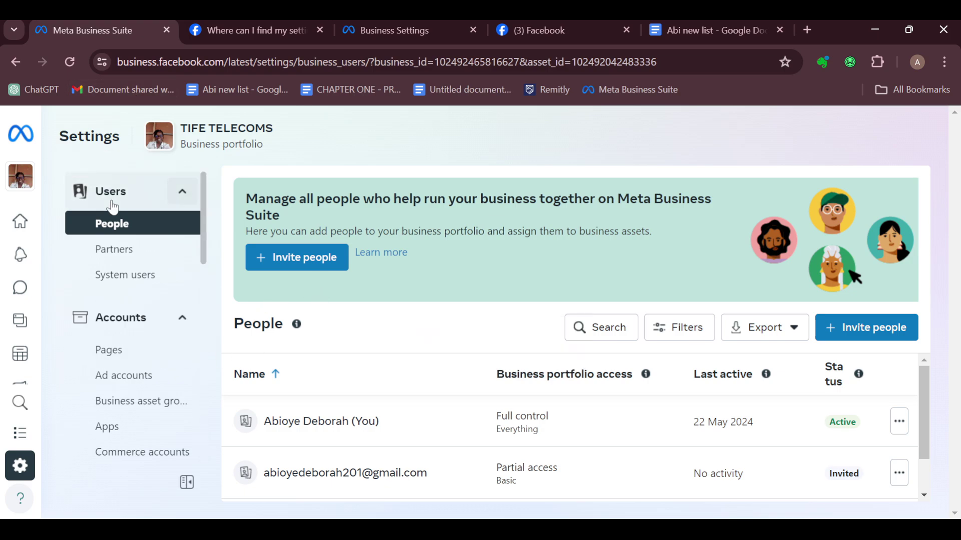
Step: Open the classic Business settings People page for TIFE TELECOMS in a new tab
click(22, 179)
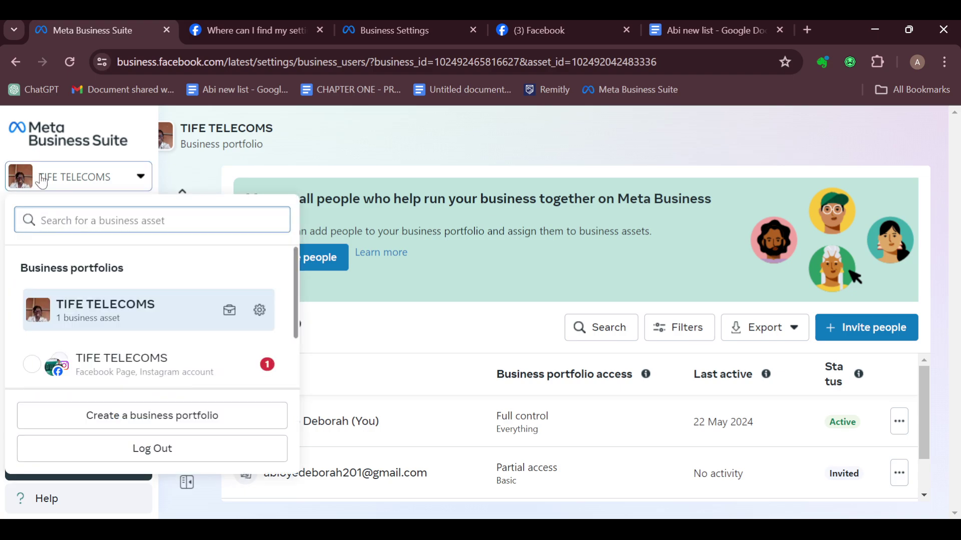
click(260, 310)
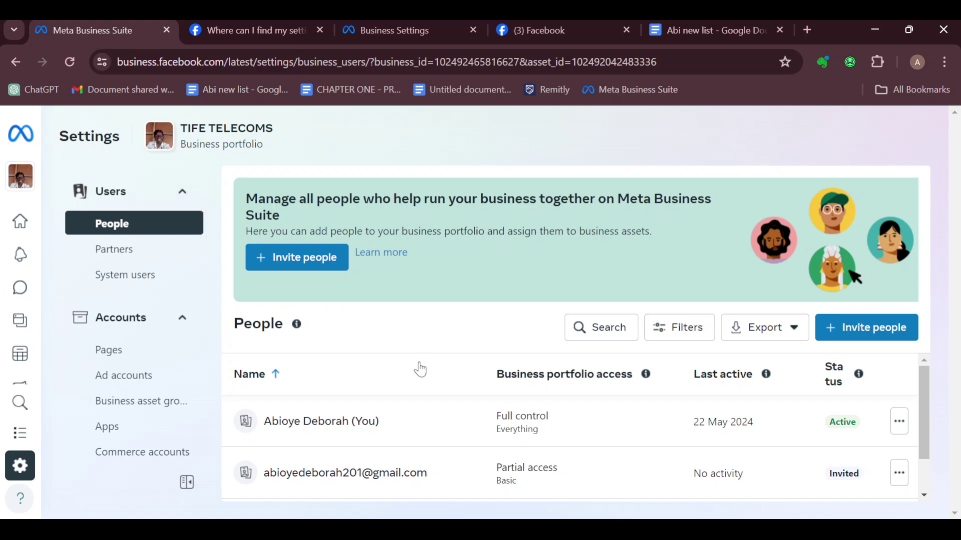
scroll(350, 380, down, 1)
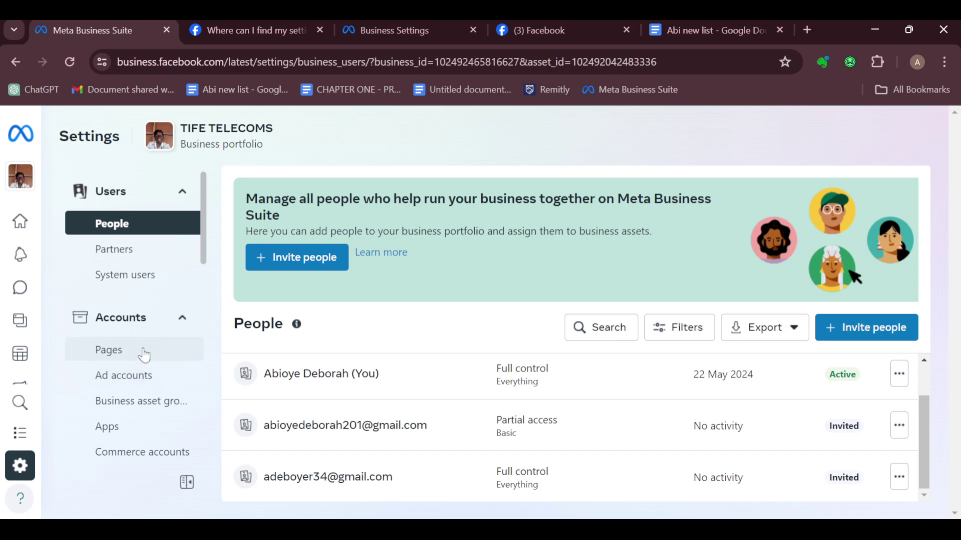
scroll(165, 415, down, 5)
scroll(168, 394, down, 2)
scroll(143, 385, down, 5)
scroll(143, 385, down, 1)
click(130, 386)
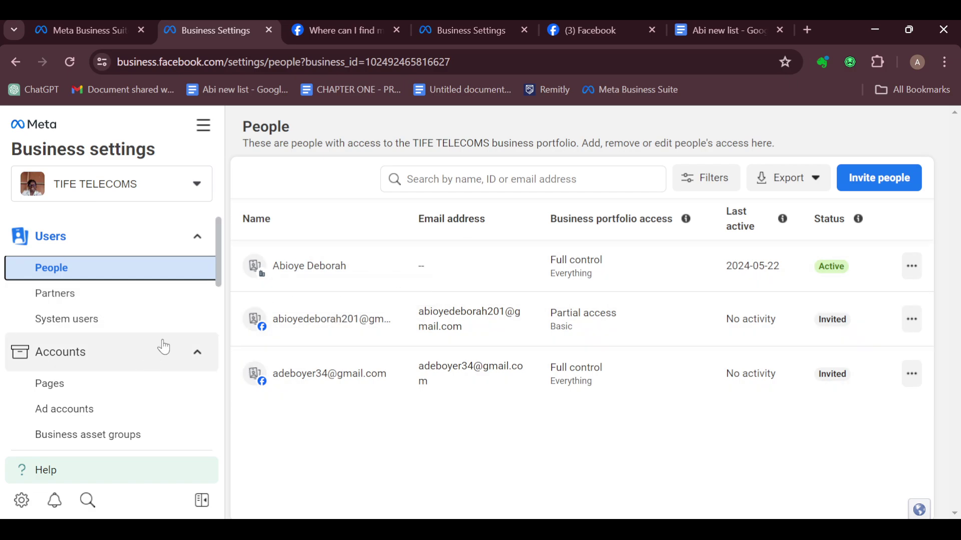
Step: Go to the TIFE TELECOMS Business info page in Business settings
scroll(163, 349, down, 2)
scroll(164, 355, down, 8)
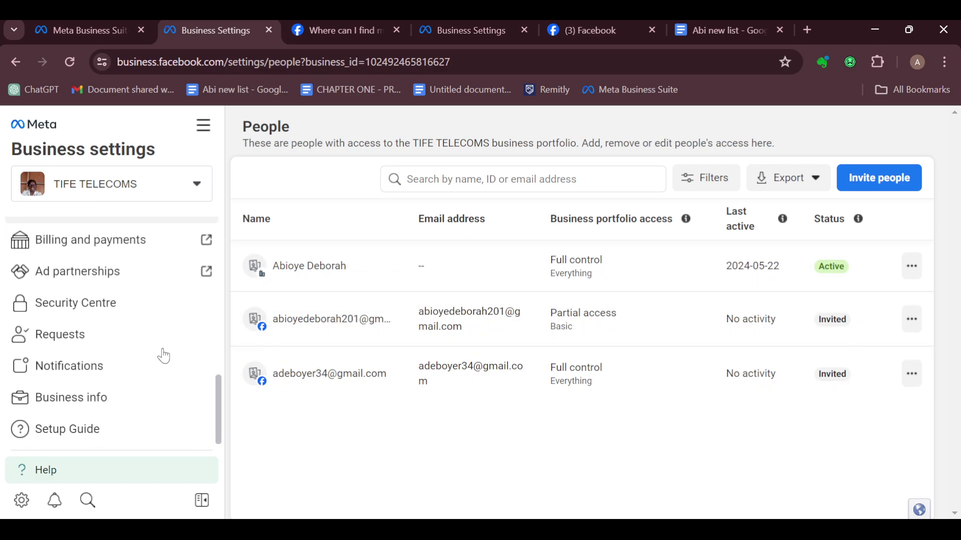
click(116, 406)
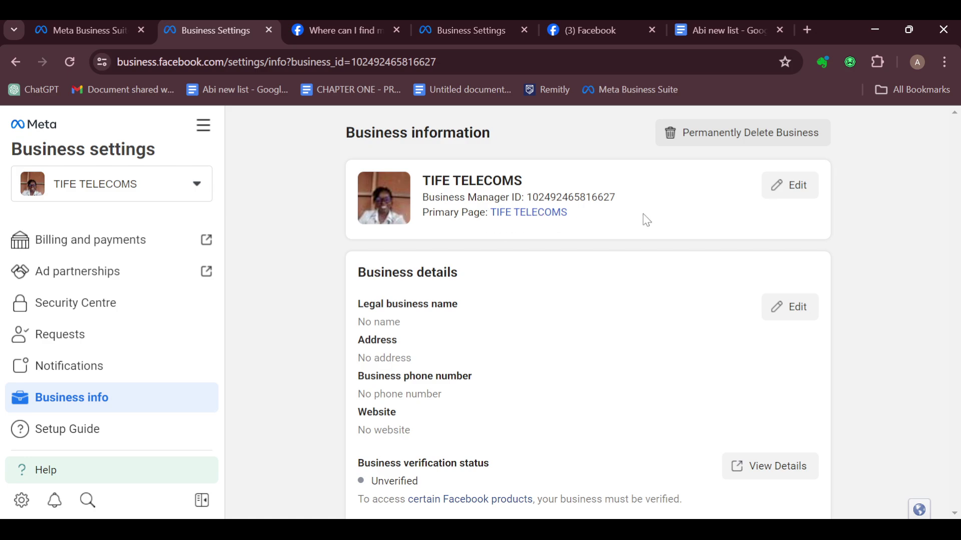
Step: Start editing the business name, with the caret after 'TIFE TELECOMS'
click(796, 190)
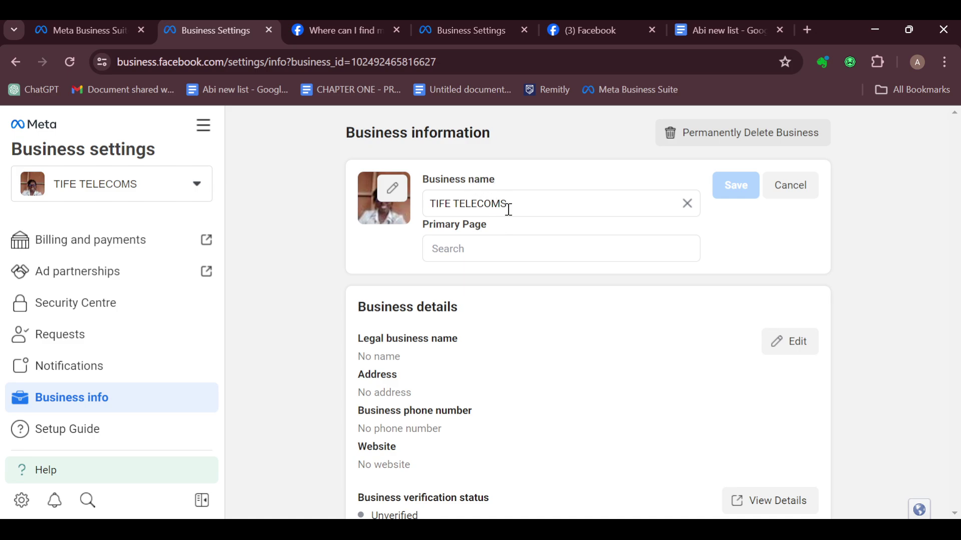
click(509, 207)
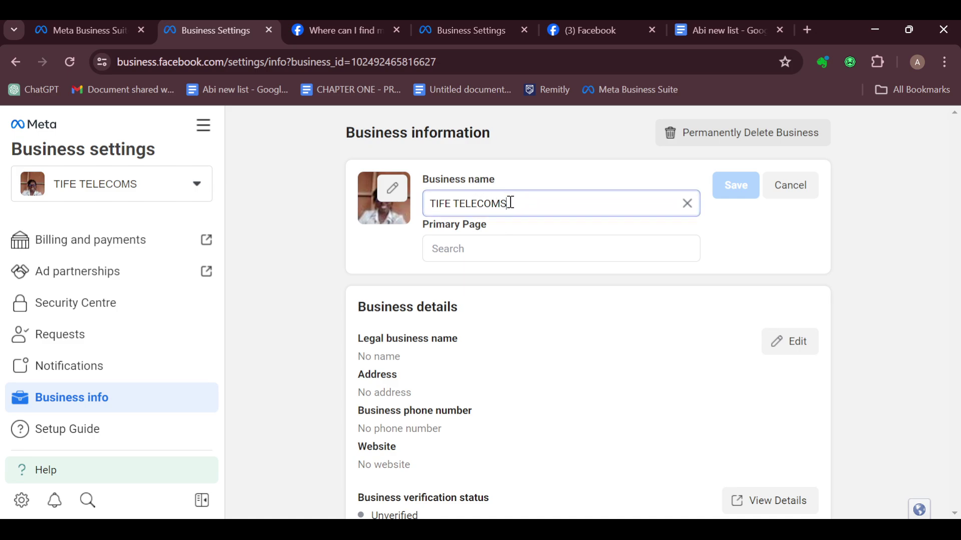
drag(520, 198, 420, 202)
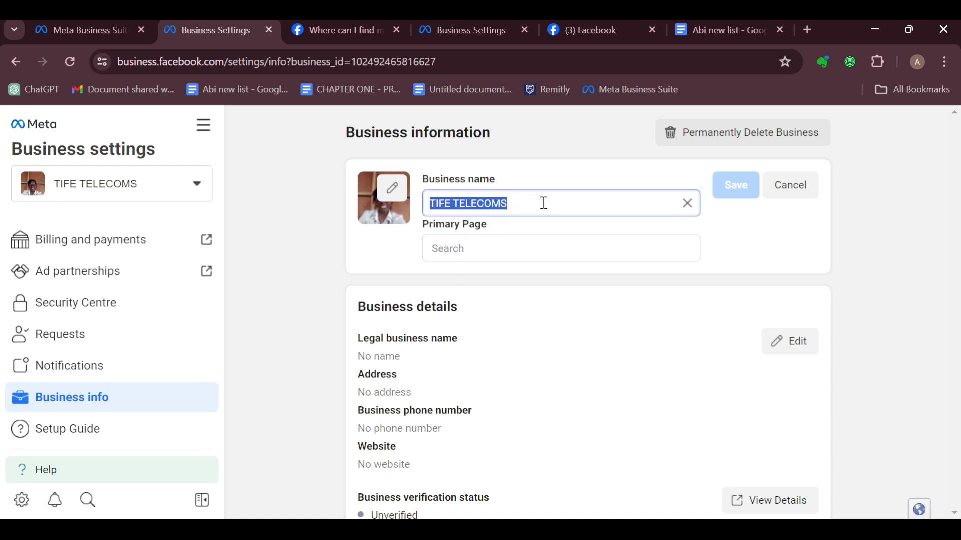
click(515, 206)
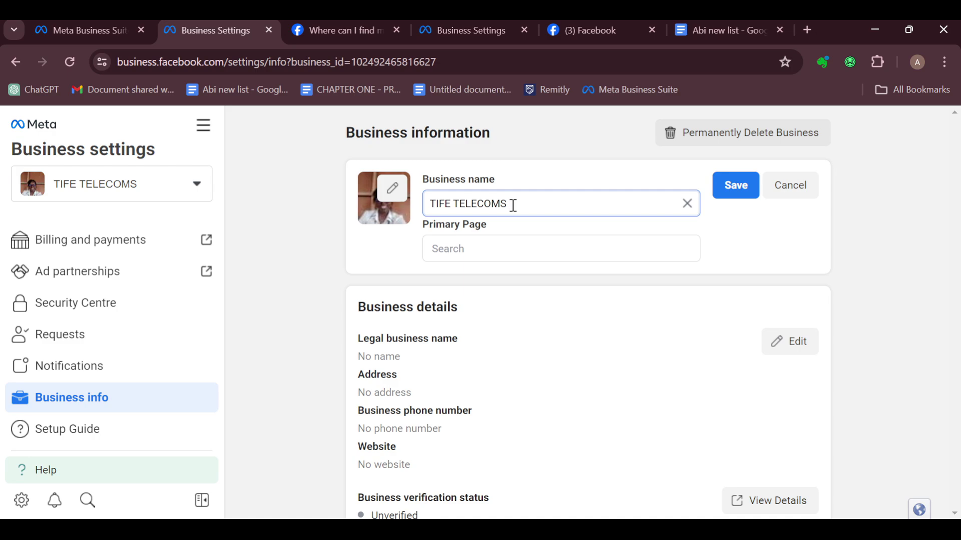
Step: Save the business name as 'TIFE TELECOMS 1', then follow the primary Page link
text(1)
click(736, 186)
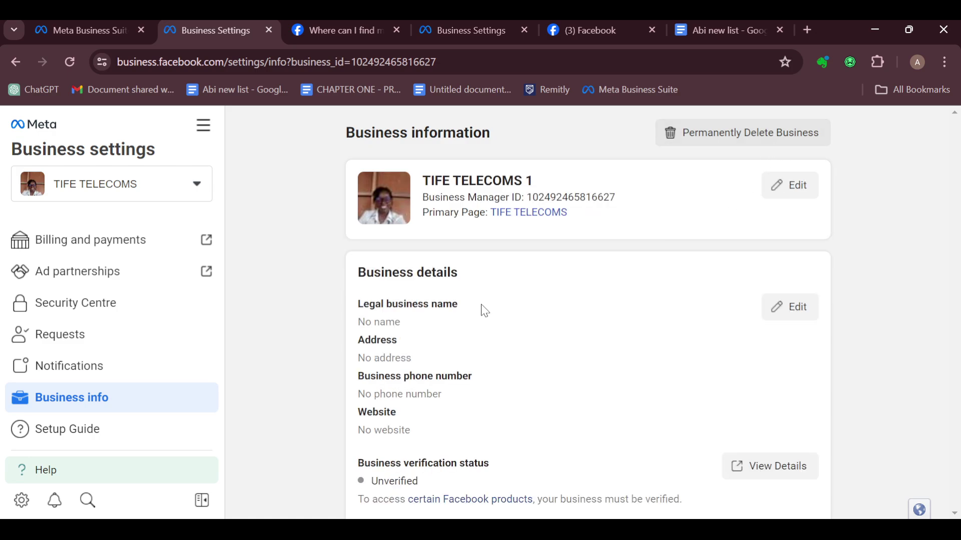
scroll(530, 286, down, 2)
scroll(551, 246, up, 3)
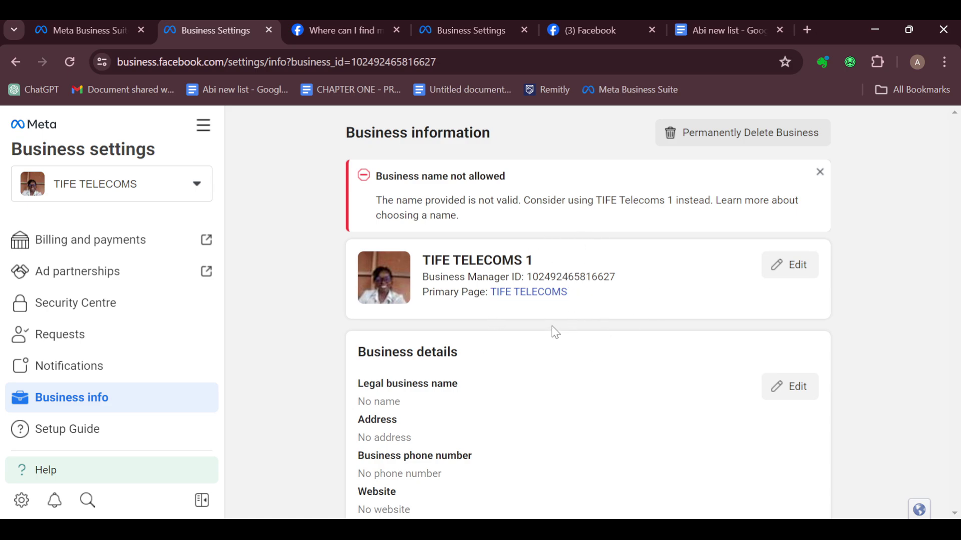
click(543, 292)
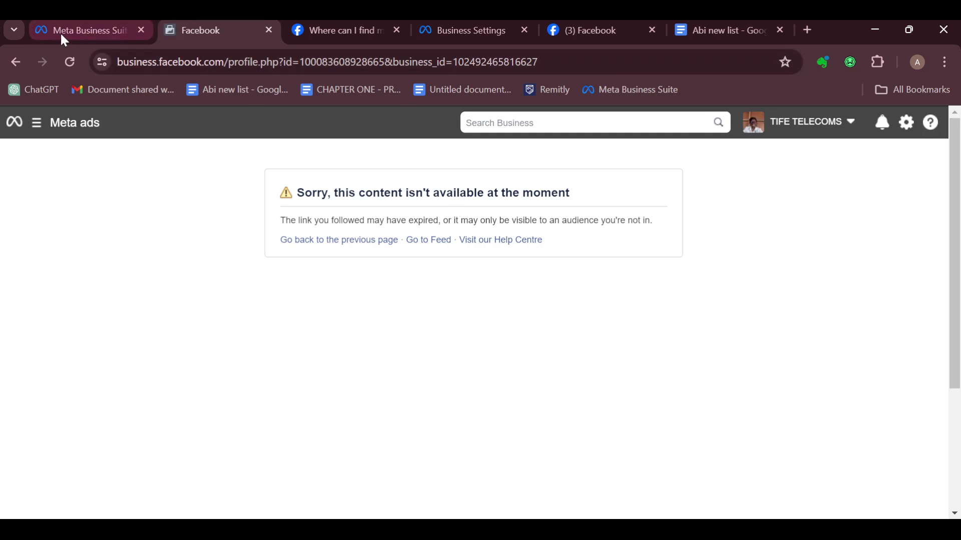
Step: View the TIFE TELECOMS page's more-options menu in Pages settings, then return Home
click(80, 29)
scroll(189, 322, up, 1)
scroll(188, 318, up, 5)
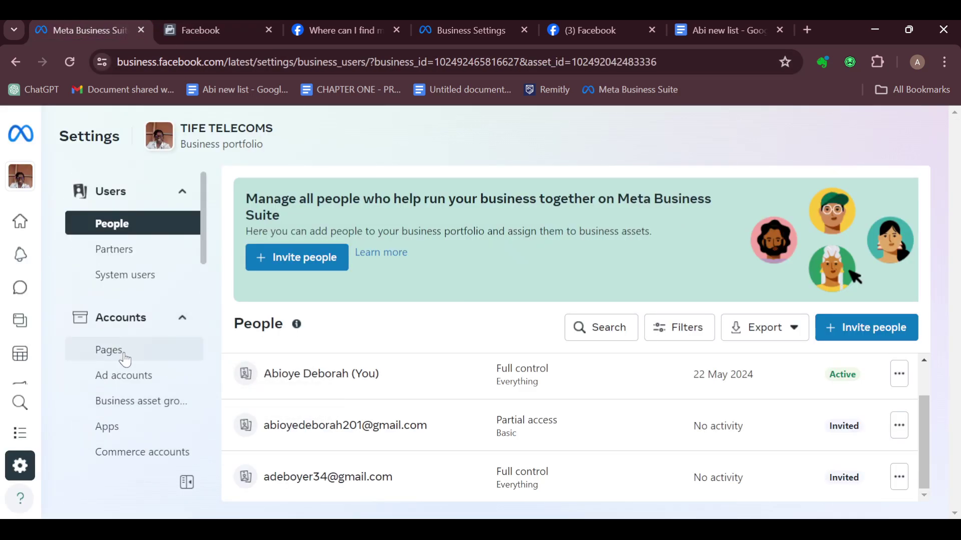
click(129, 351)
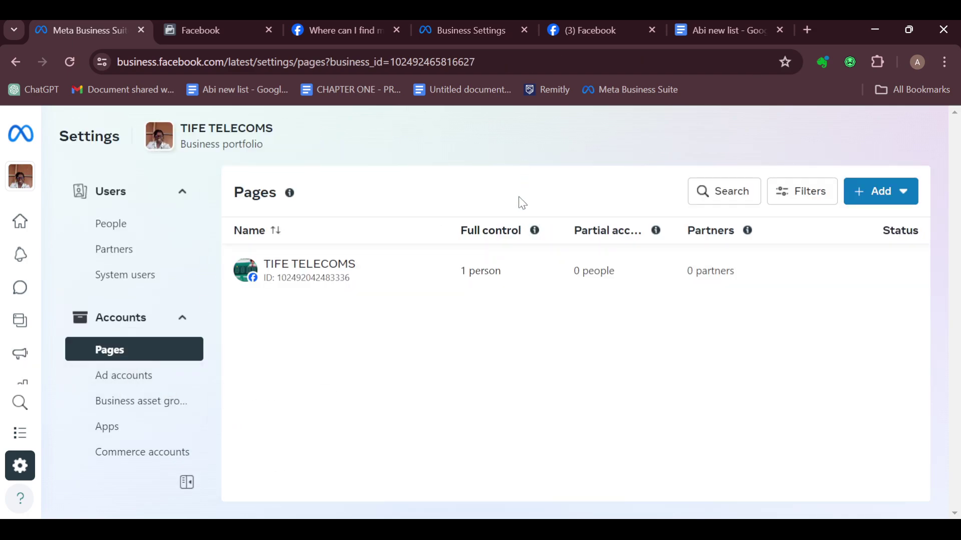
drag(311, 277, 306, 264)
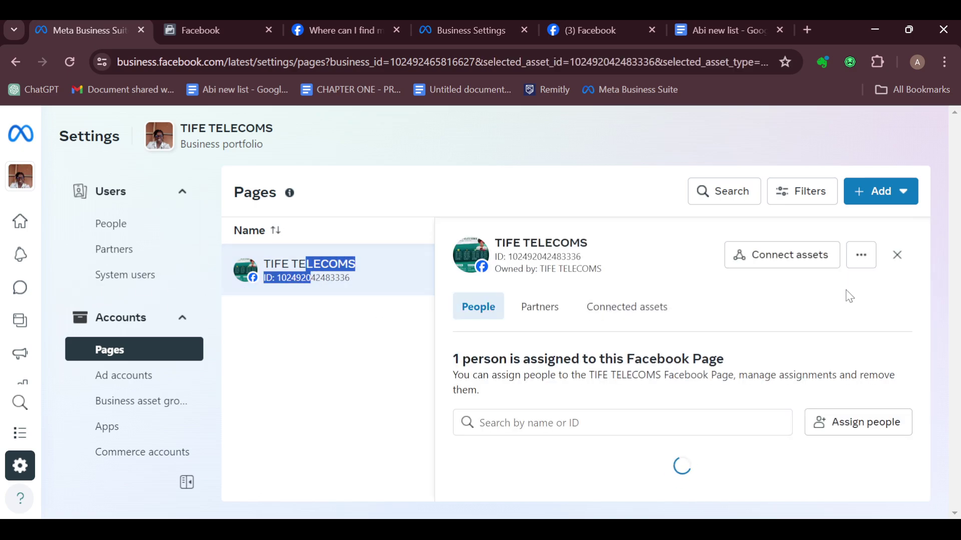
click(849, 260)
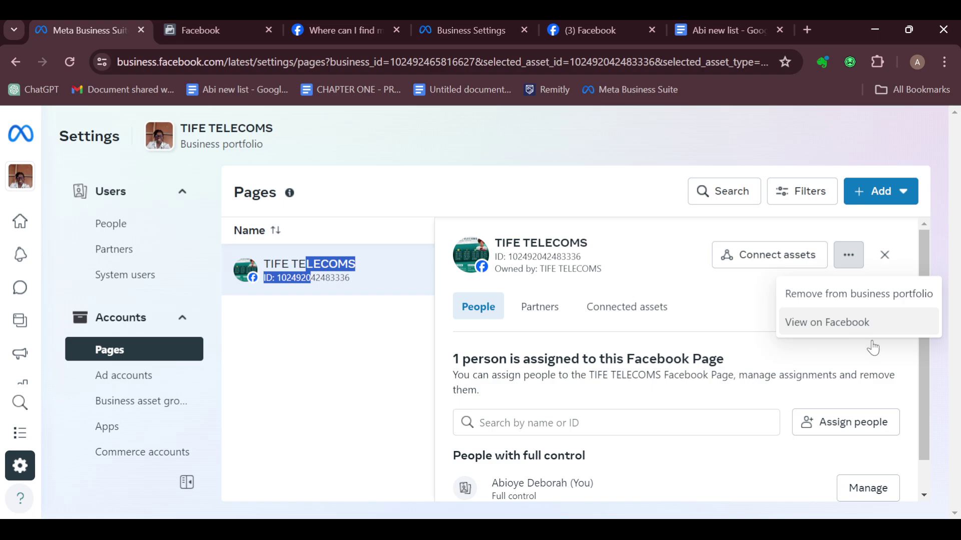
mouse_move(20, 225)
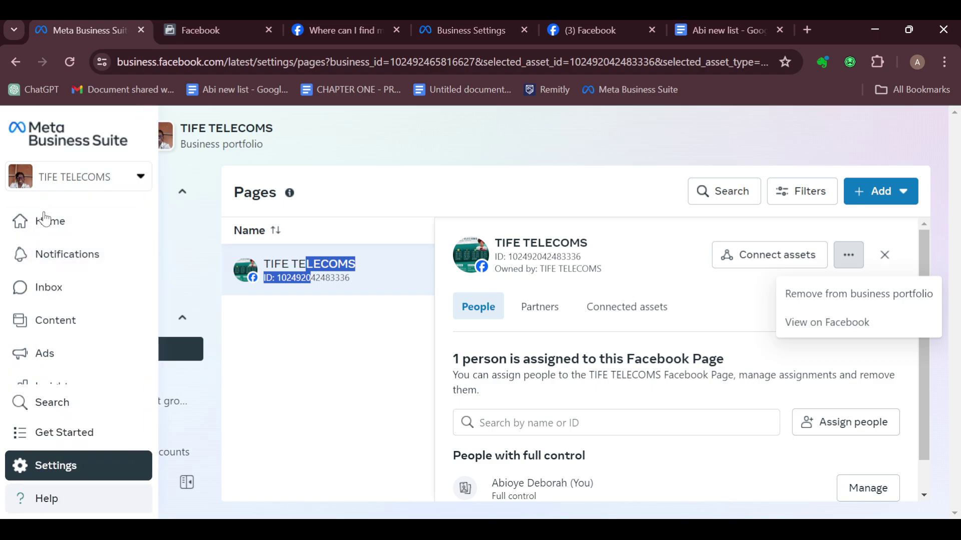
click(47, 229)
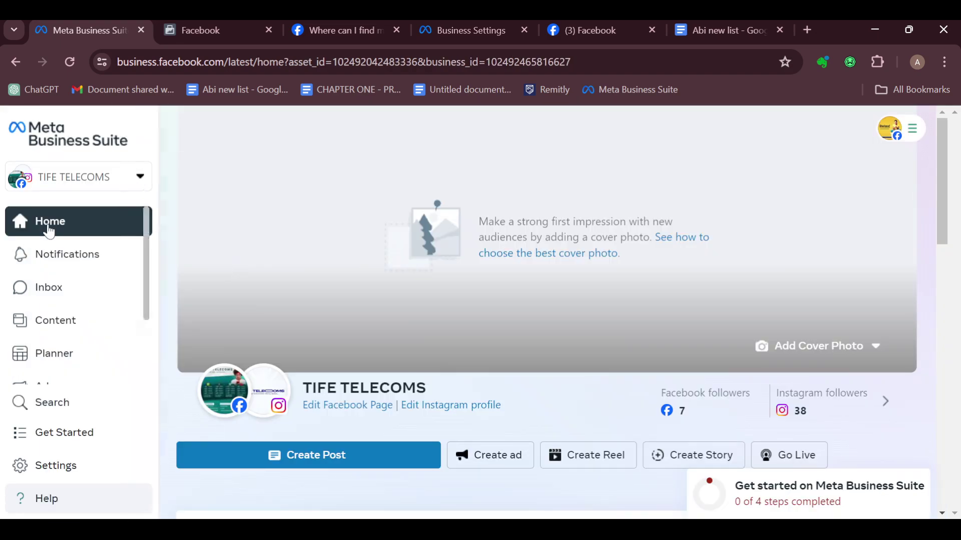